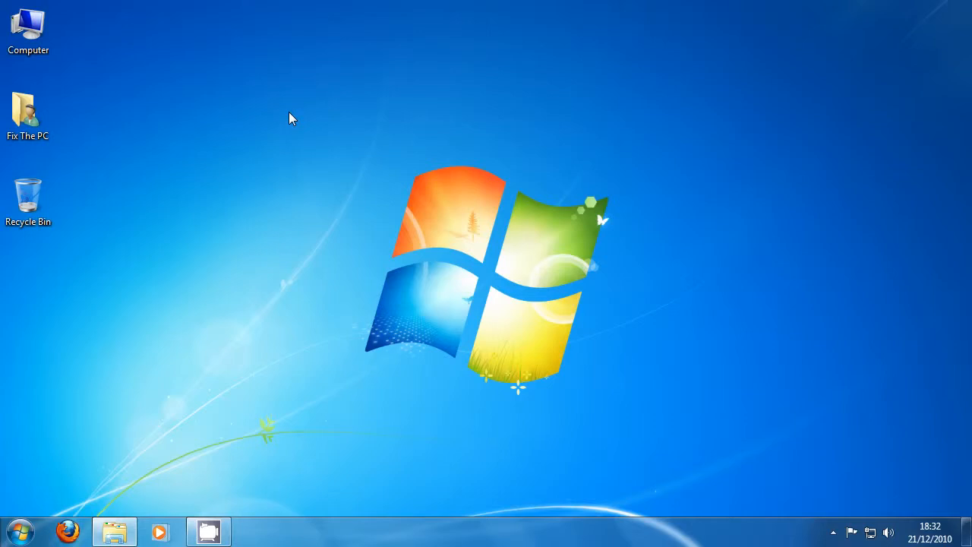
Step: Launch PC Decrapifier.exe from the Utilities folder, view its welcome page and cancel the wizard
click(111, 531)
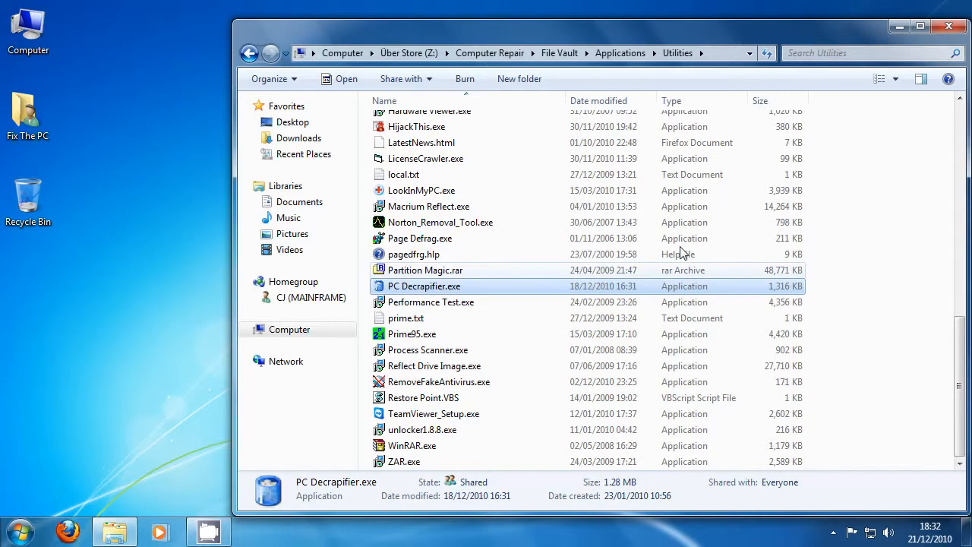
key(Return)
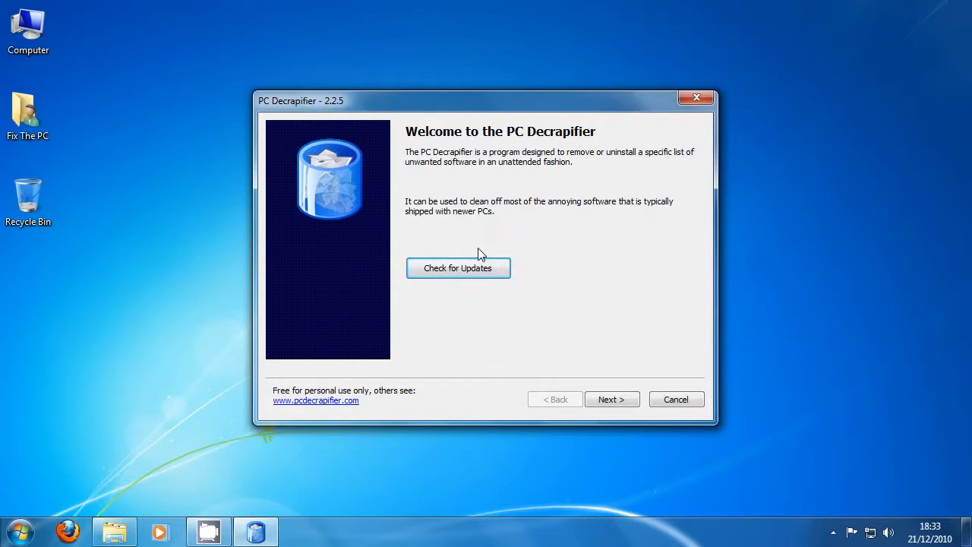
click(675, 399)
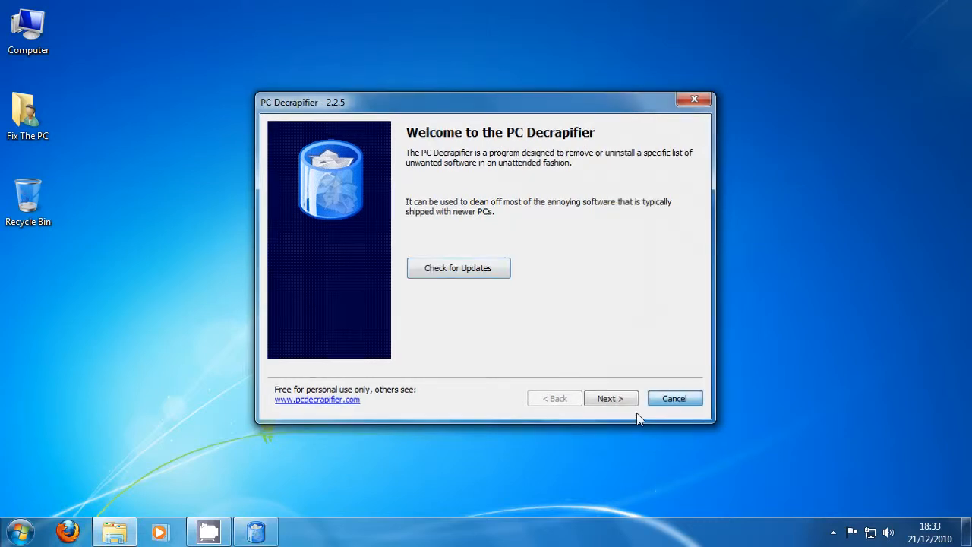
Step: Open the Control Panel and change its view from categories to Large icons
click(14, 537)
click(278, 363)
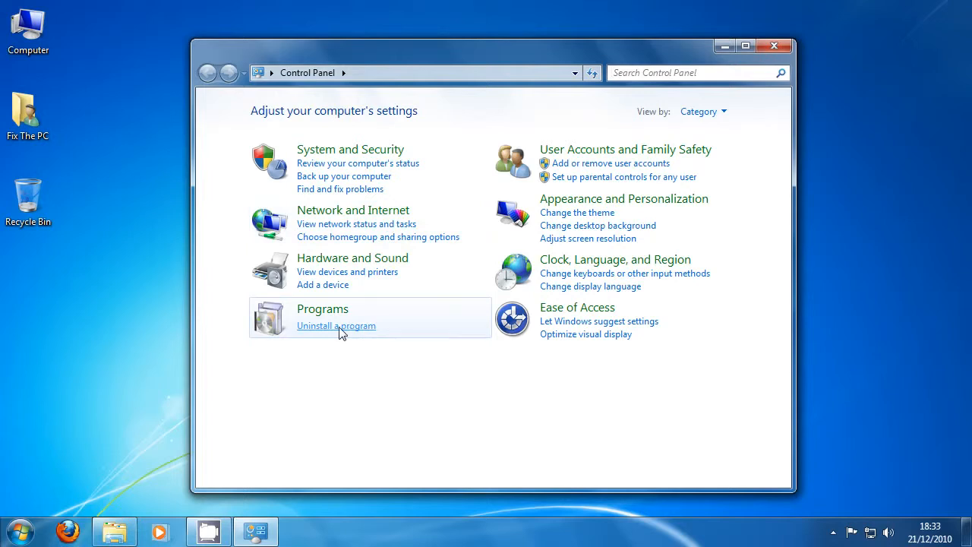
key(super)
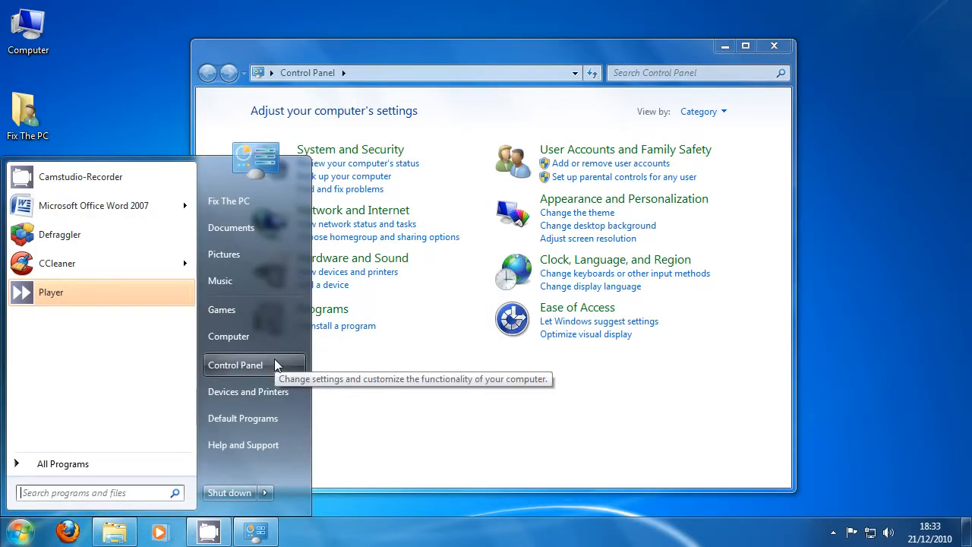
click(275, 365)
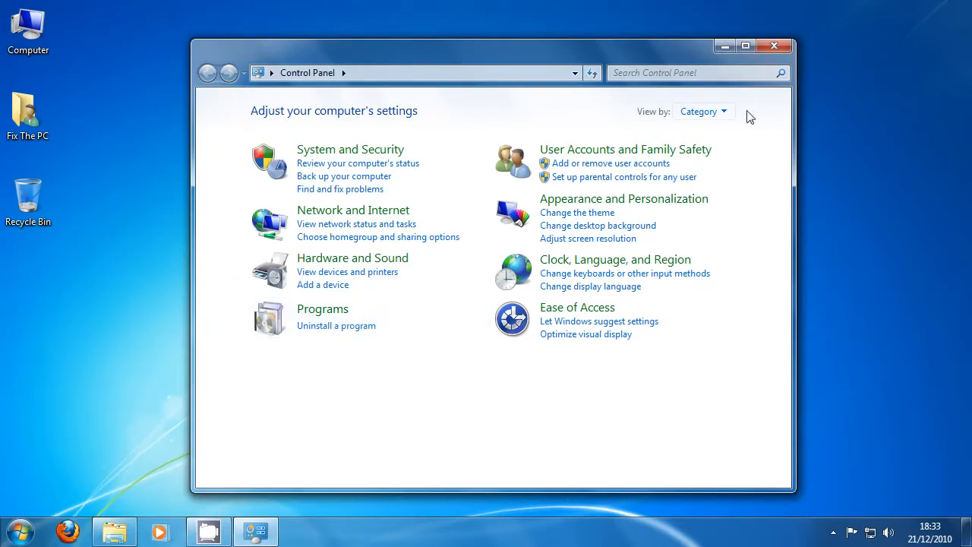
click(703, 112)
click(721, 155)
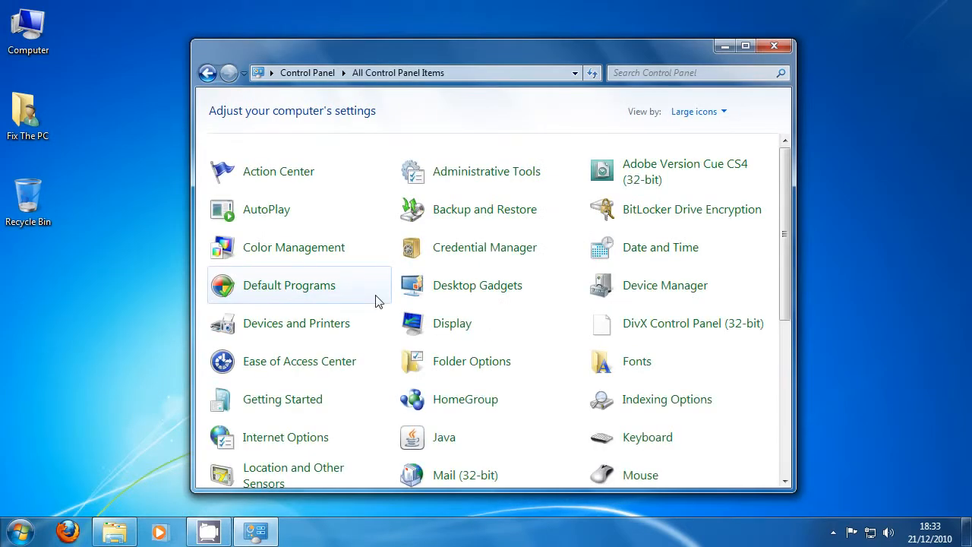
Step: Find Programs and Features among all Control Panel items and open it
scroll(455, 277, down, 2)
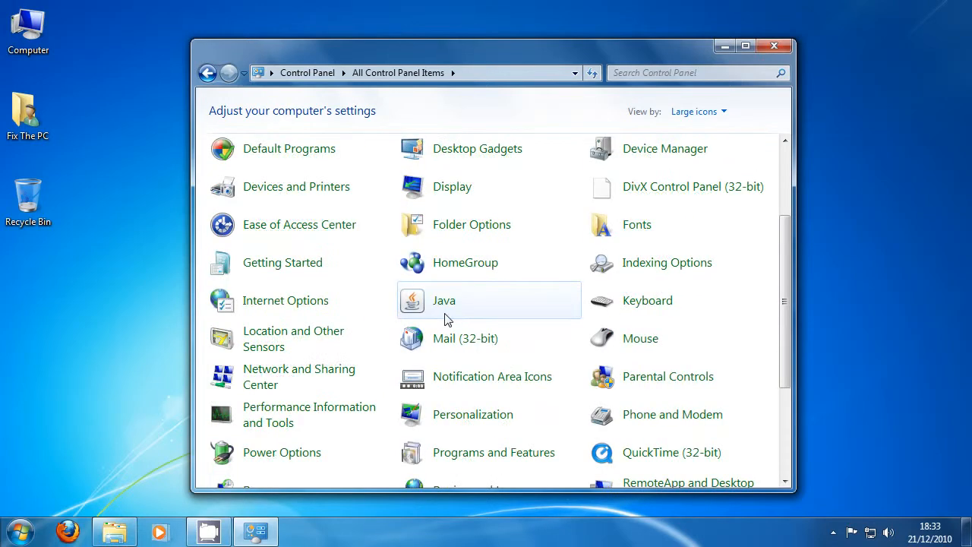
scroll(471, 307, down, 1)
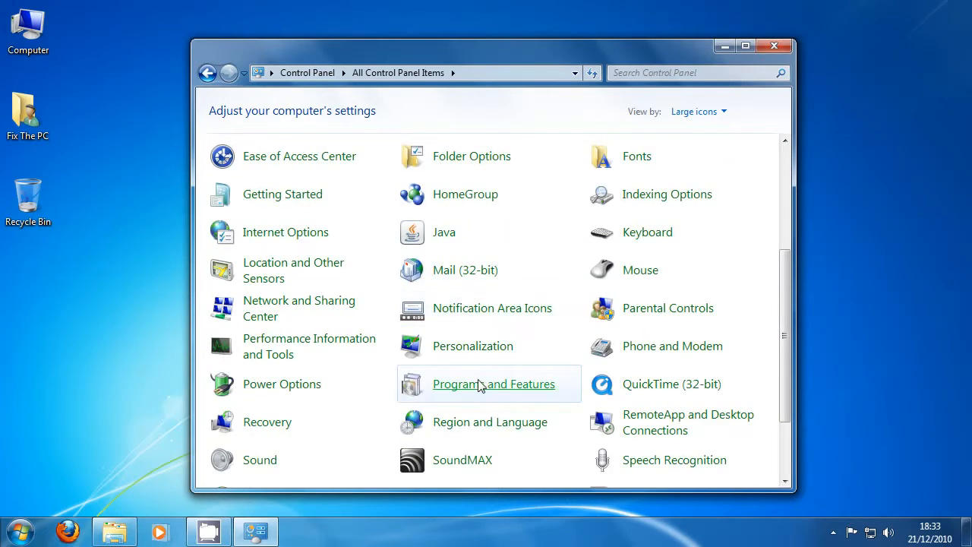
scroll(314, 293, up, 1)
scroll(314, 293, up, 2)
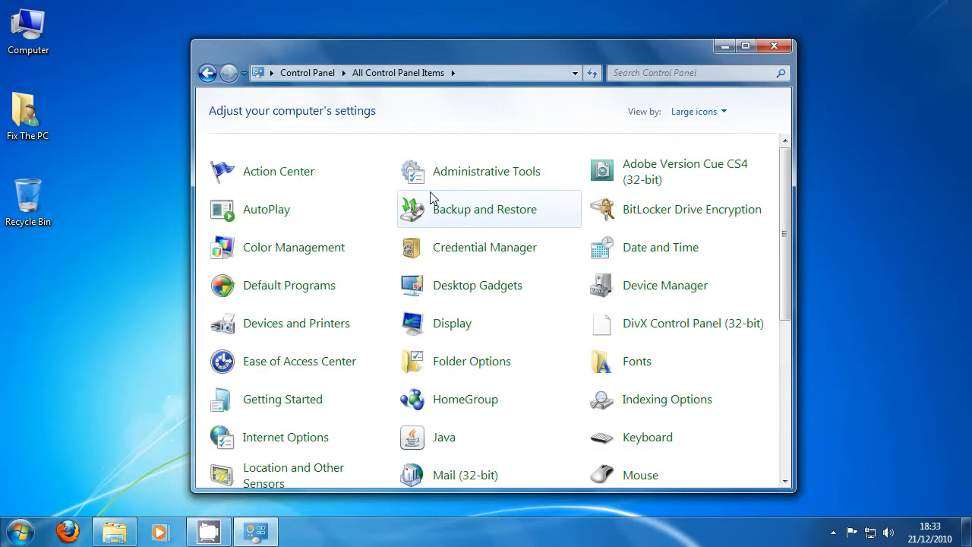
scroll(454, 257, down, 1)
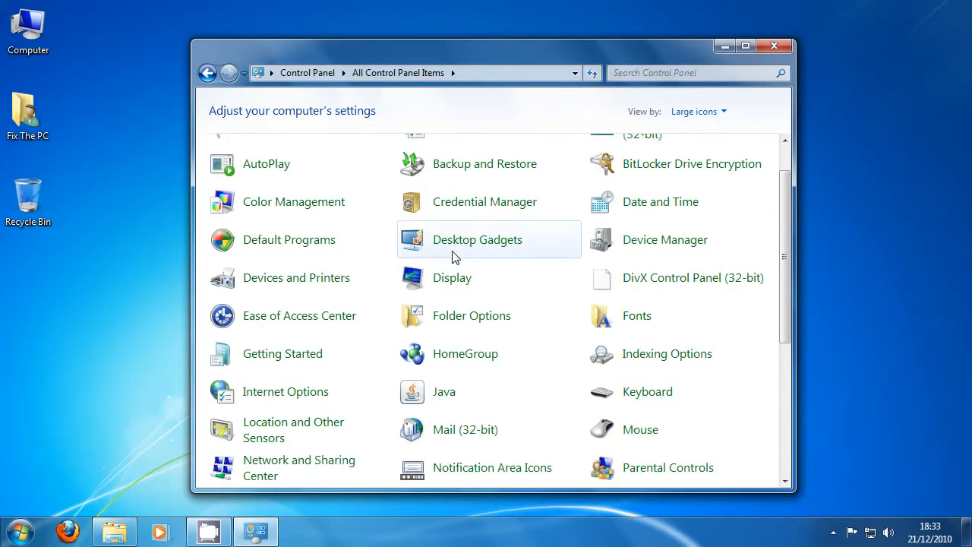
scroll(454, 256, down, 3)
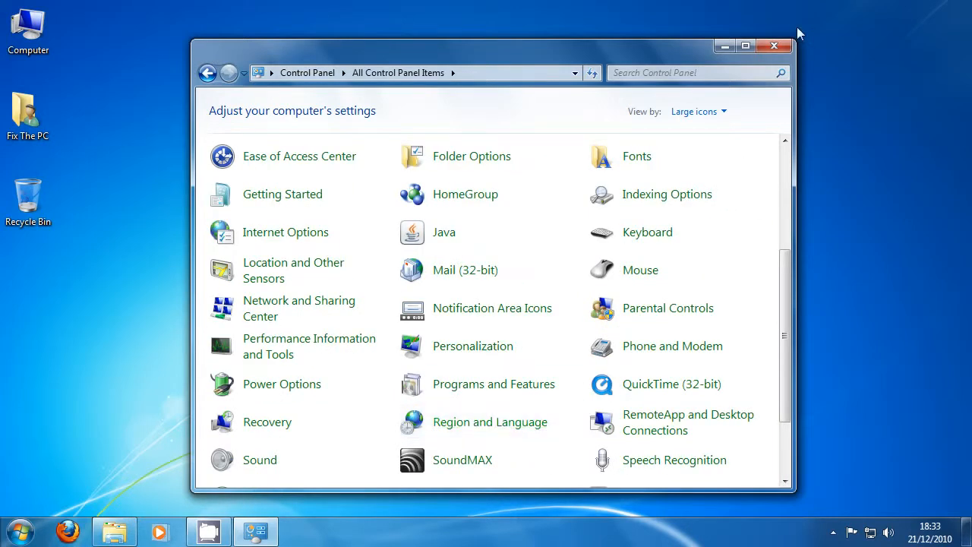
click(493, 384)
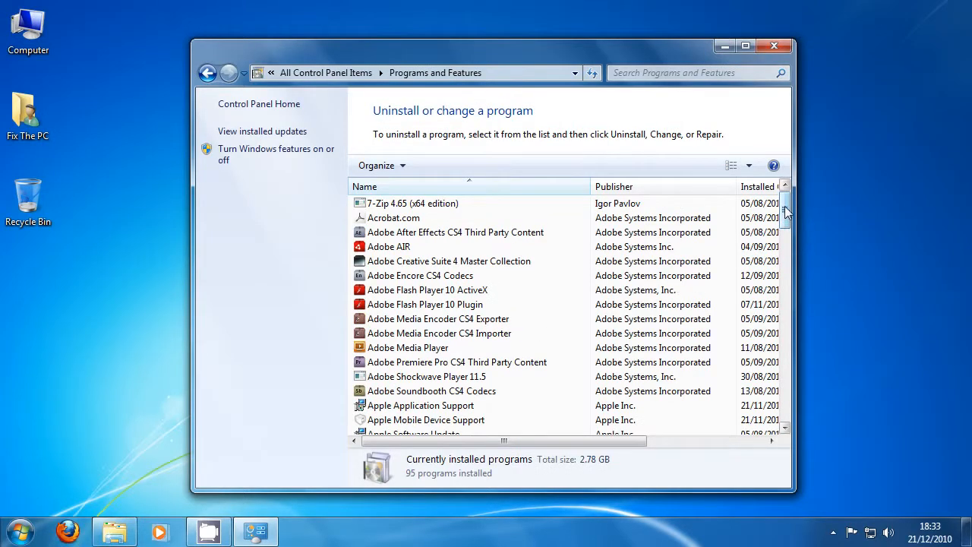
Step: Examine the installed programs for removable software, including Messenger Plus! Live and both Java 6 entries, and close the window
drag(788, 207, 791, 312)
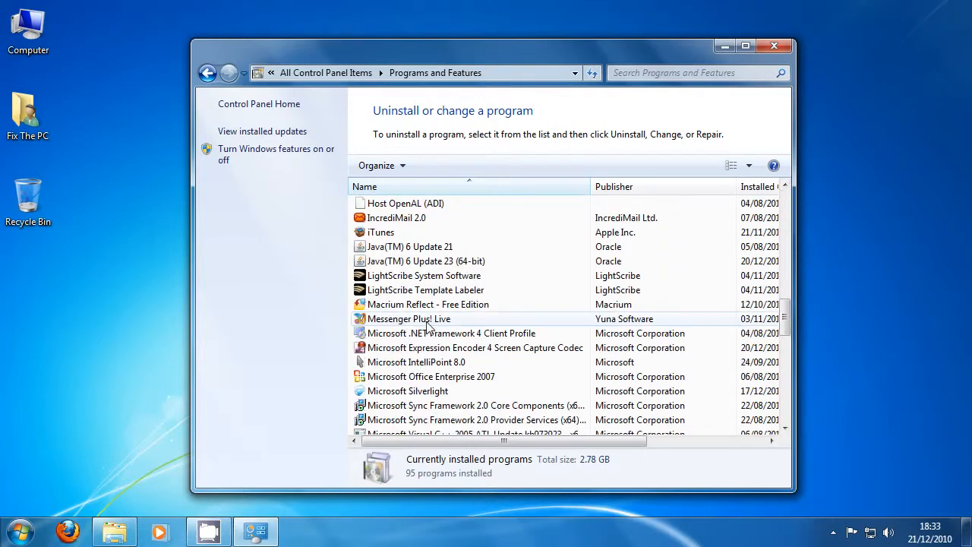
click(428, 322)
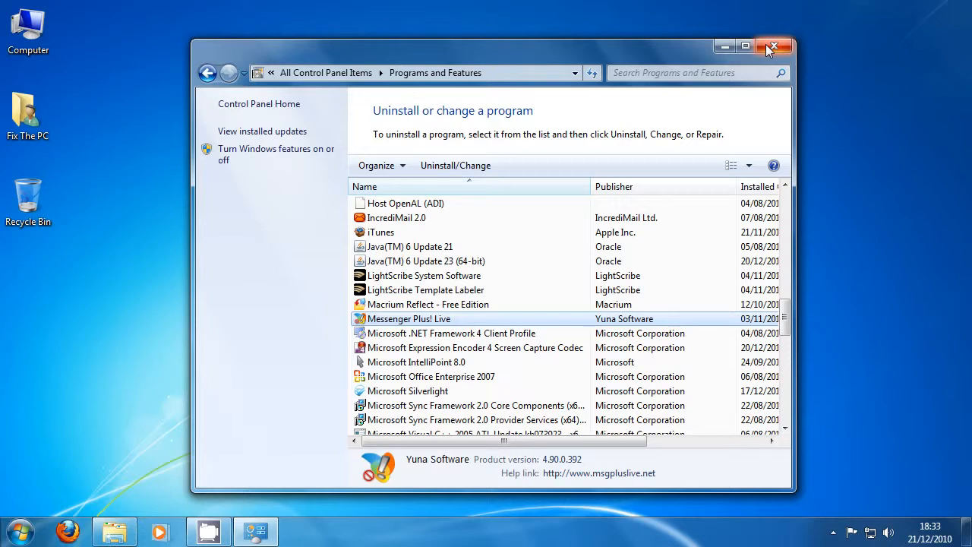
click(501, 246)
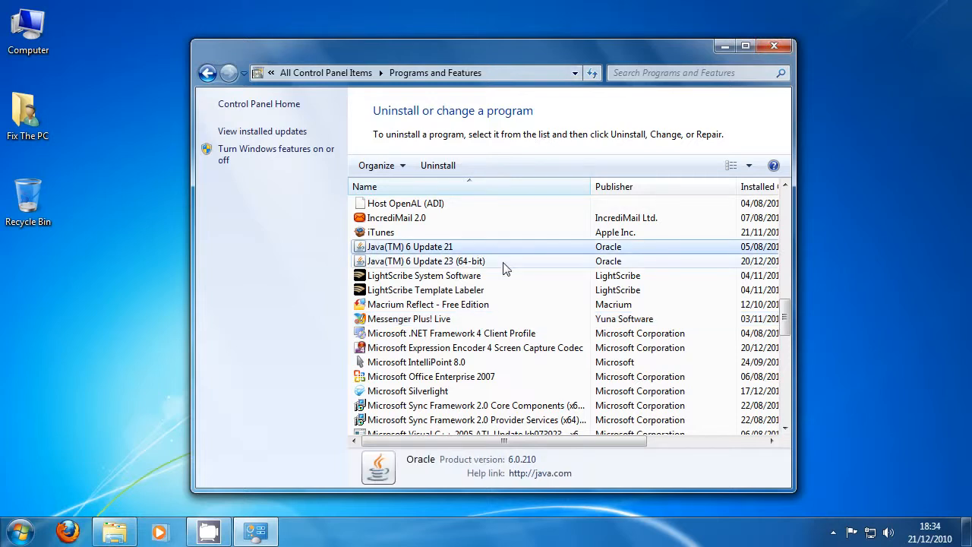
click(504, 263)
scroll(507, 281, down, 2)
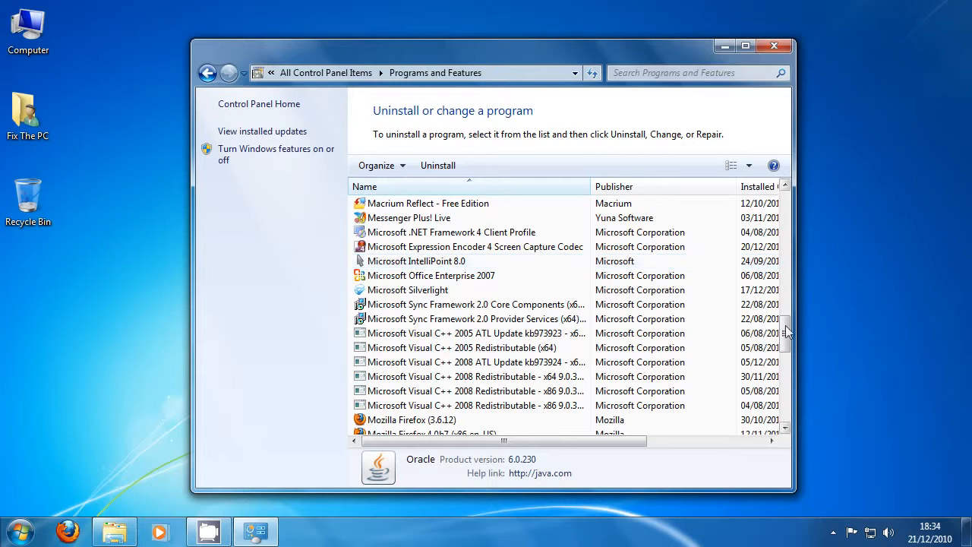
drag(787, 331, 790, 384)
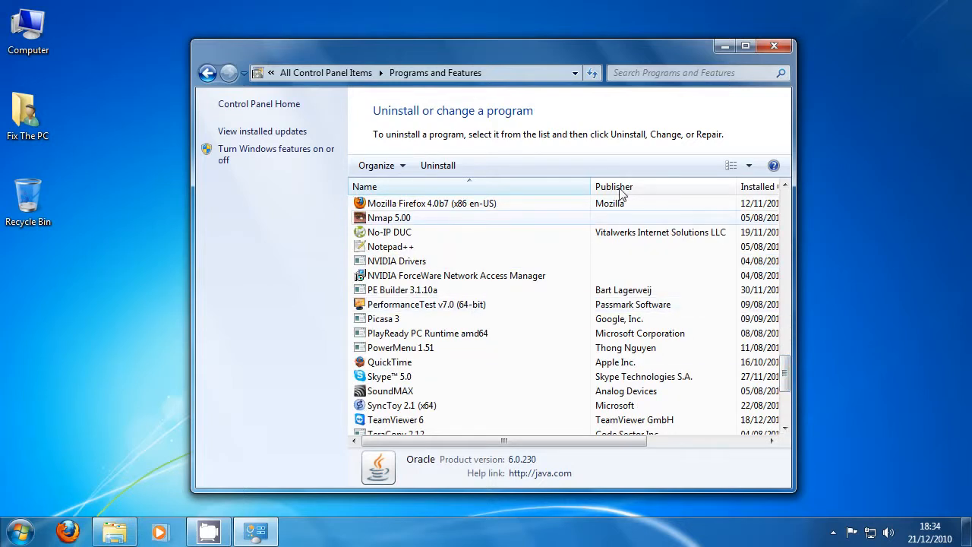
click(774, 47)
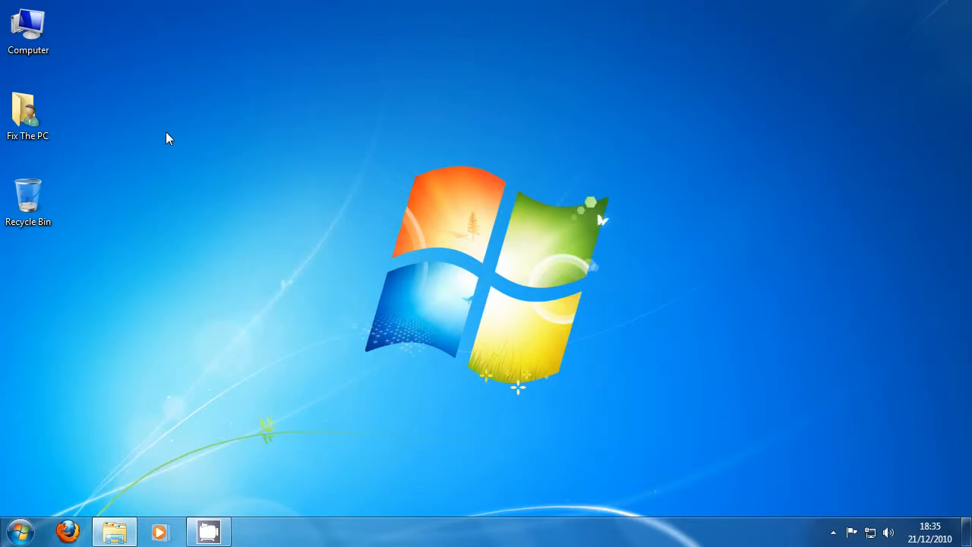
Step: Open the computer's advanced system settings and bring up the Advanced performance options with the virtual memory section
right_click(40, 49)
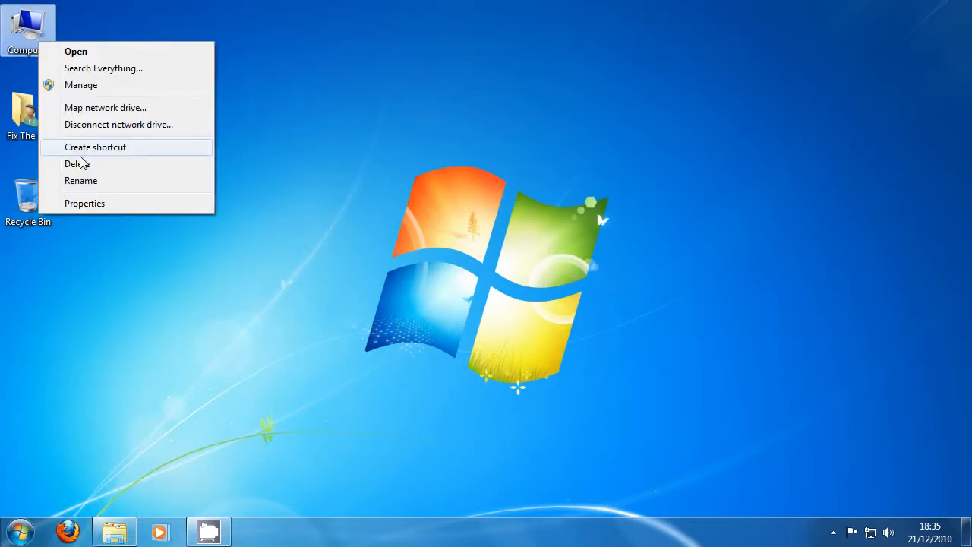
click(112, 204)
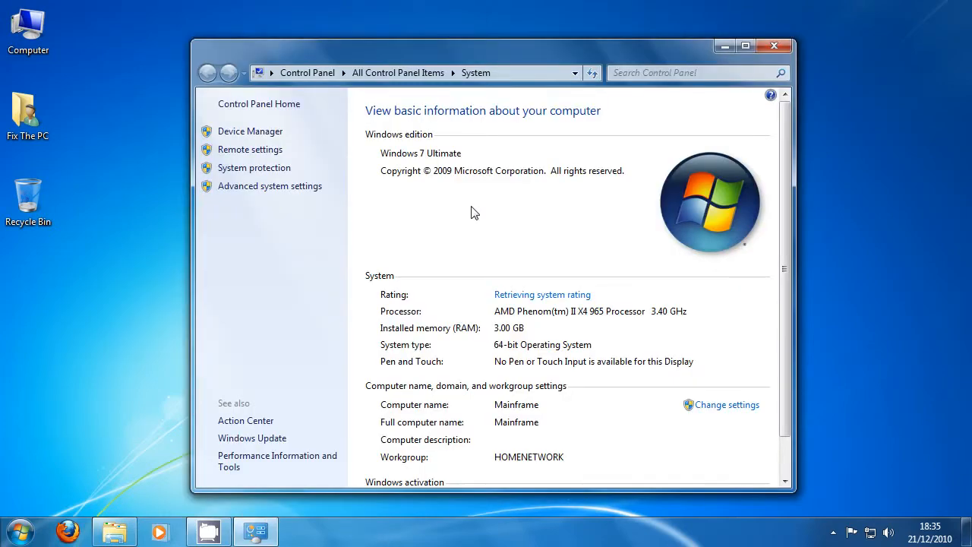
click(320, 188)
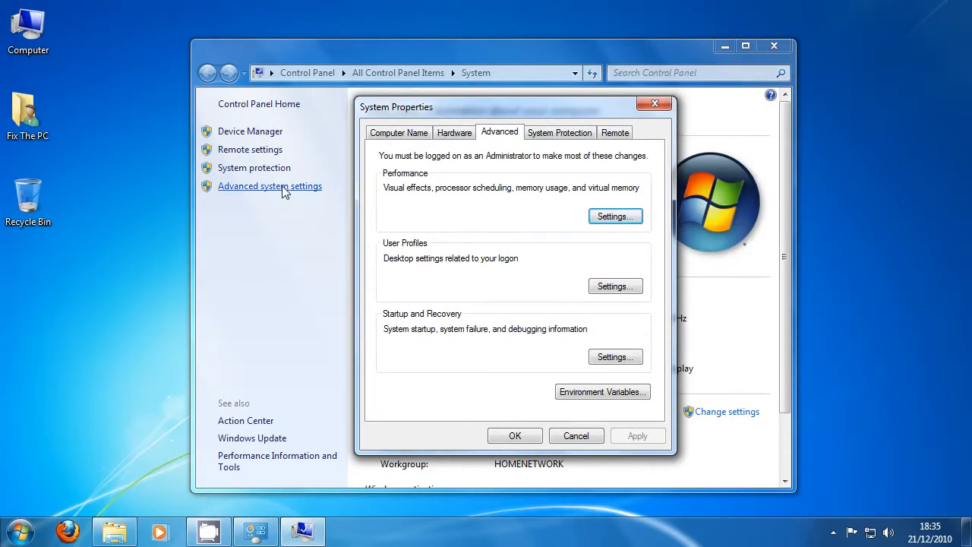
click(773, 46)
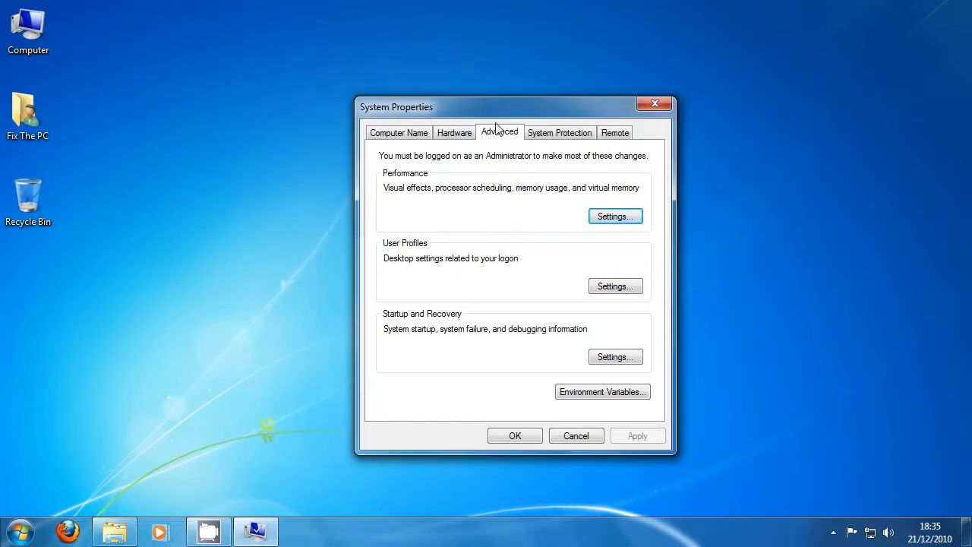
click(615, 217)
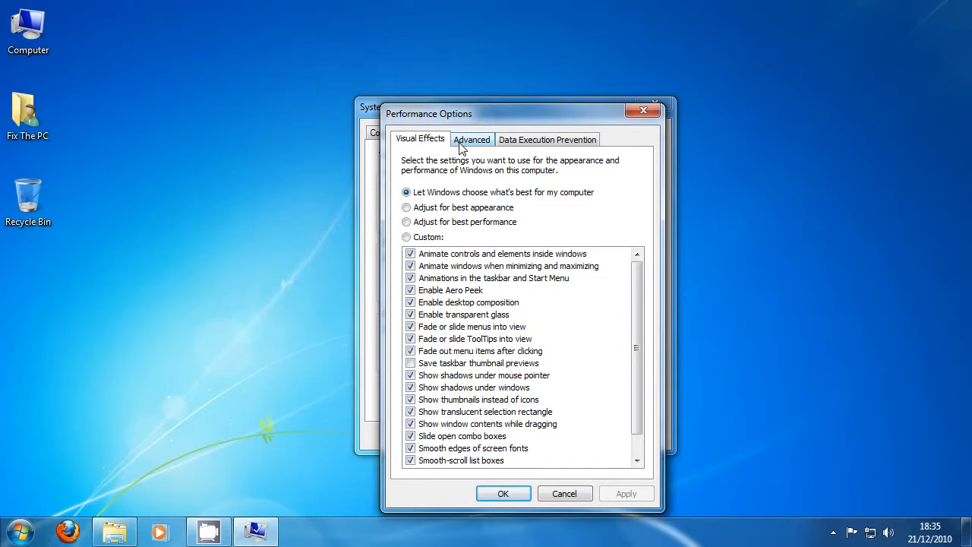
click(469, 141)
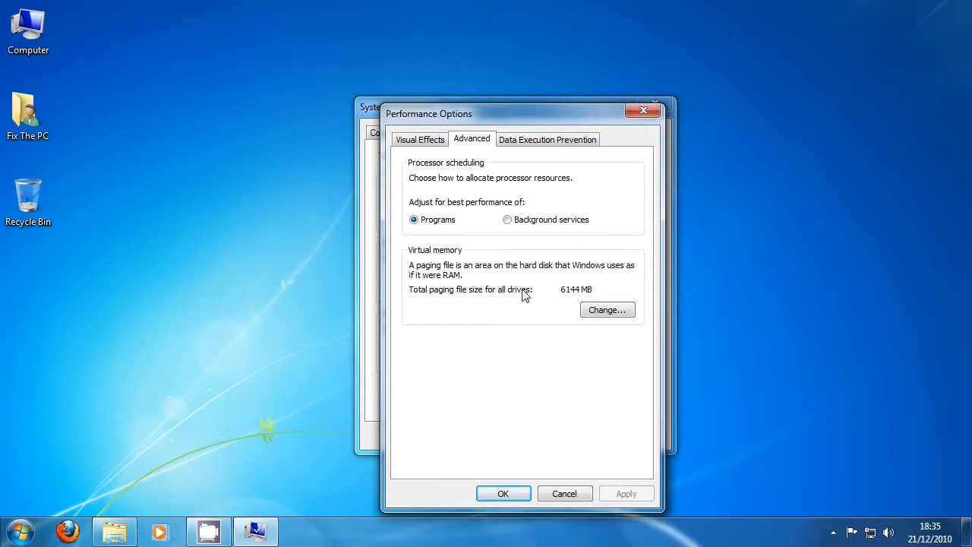
Step: Check the installed memory in the computer's System properties and minimize that window
right_click(50, 27)
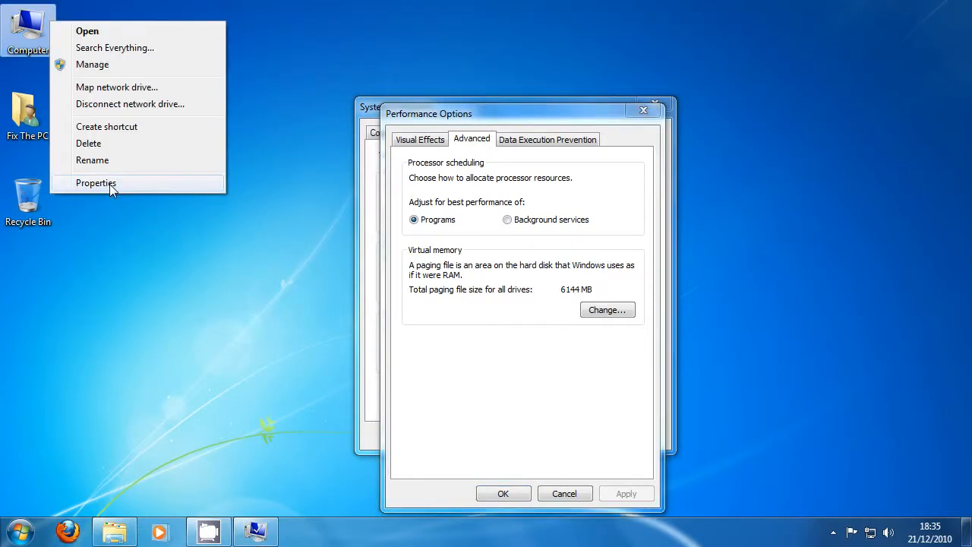
click(109, 184)
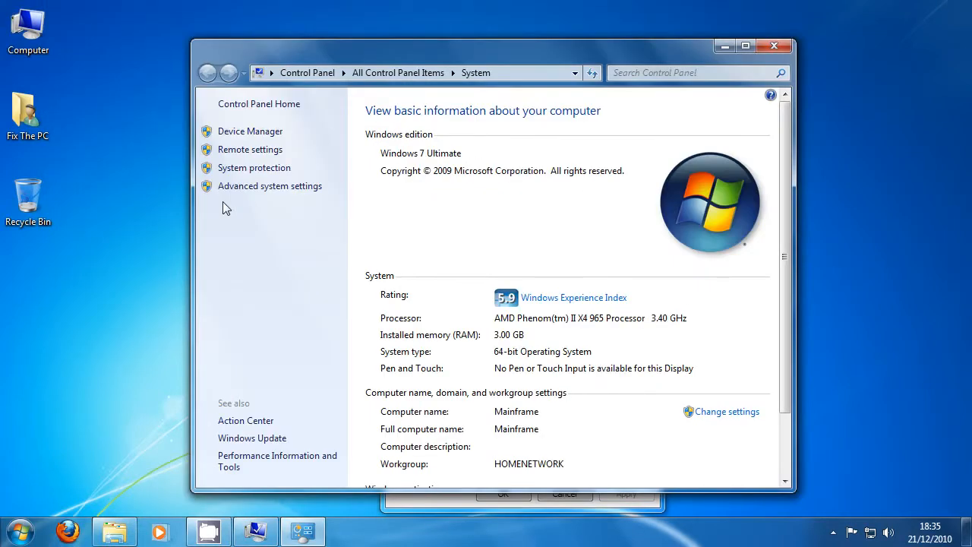
drag(440, 49, 234, 36)
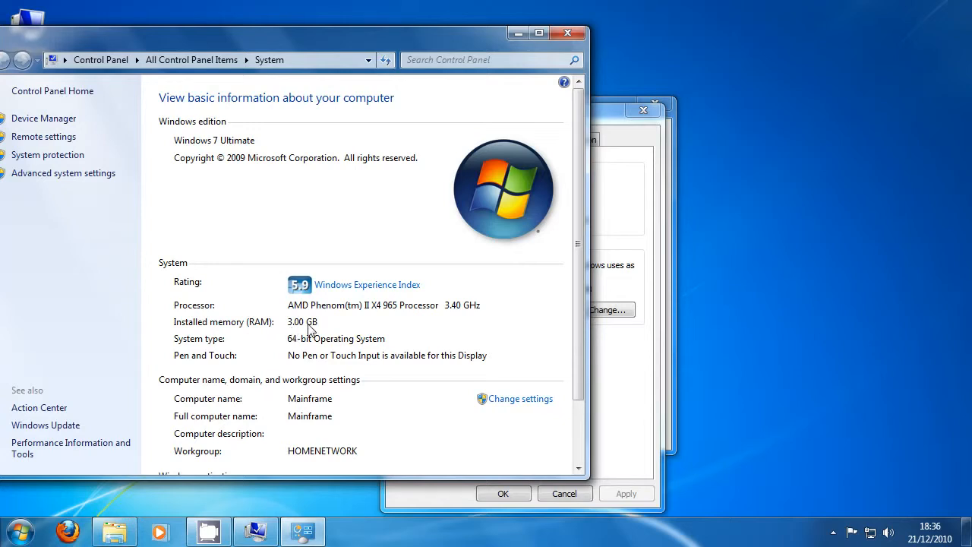
click(520, 34)
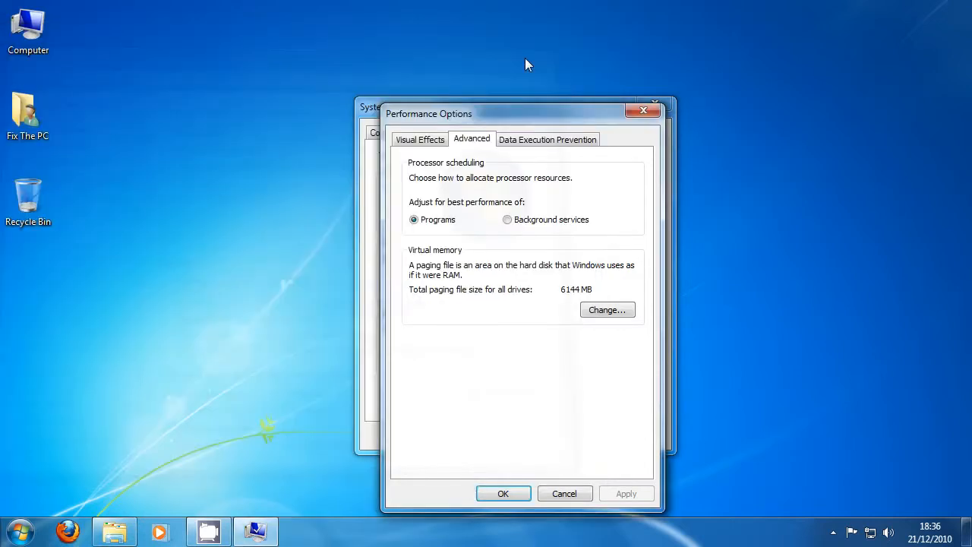
Step: Search the installed programs for the calculator and switch to Calculator
click(18, 532)
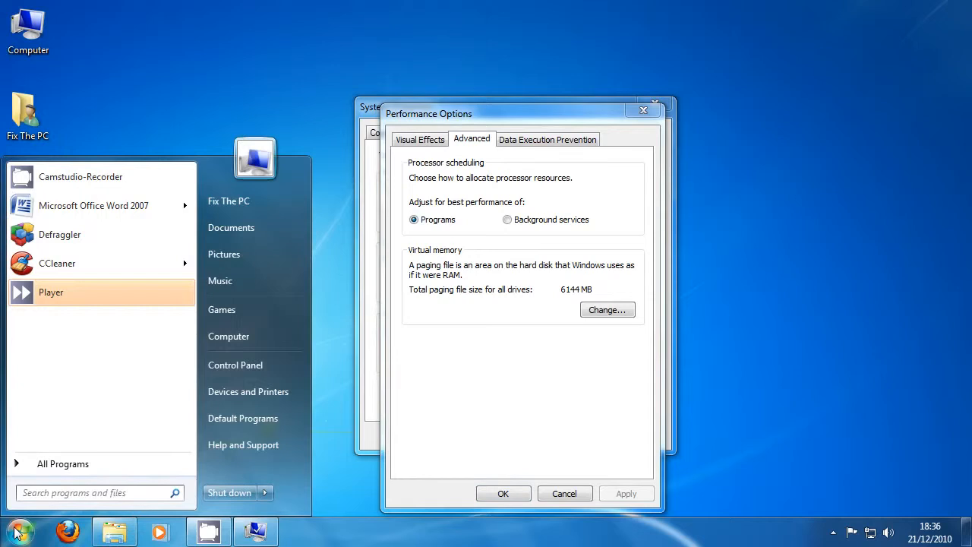
text(ca)
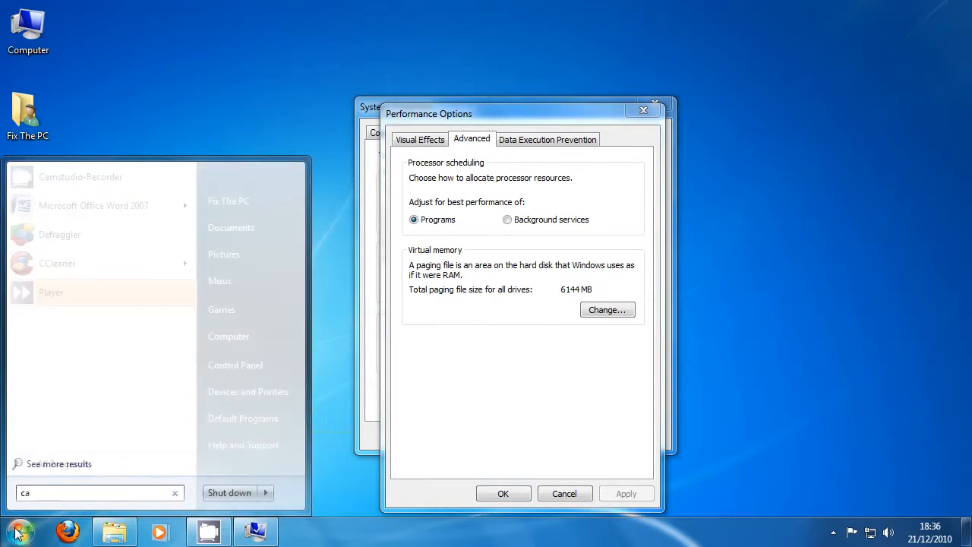
text(lcult)
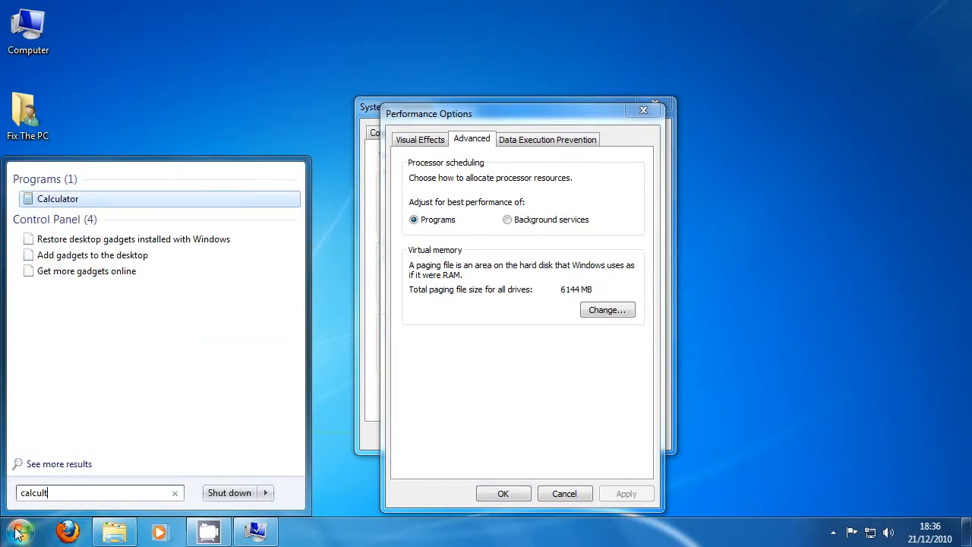
text(tor)
key(Return)
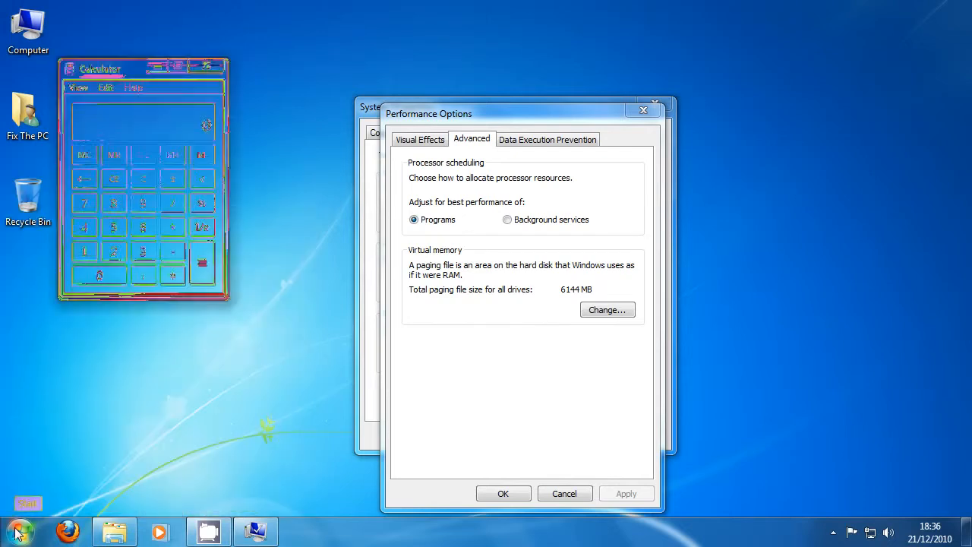
Step: Multiply 3 by 1024 in Calculator to convert the installed memory from gigabytes to megabytes
click(134, 259)
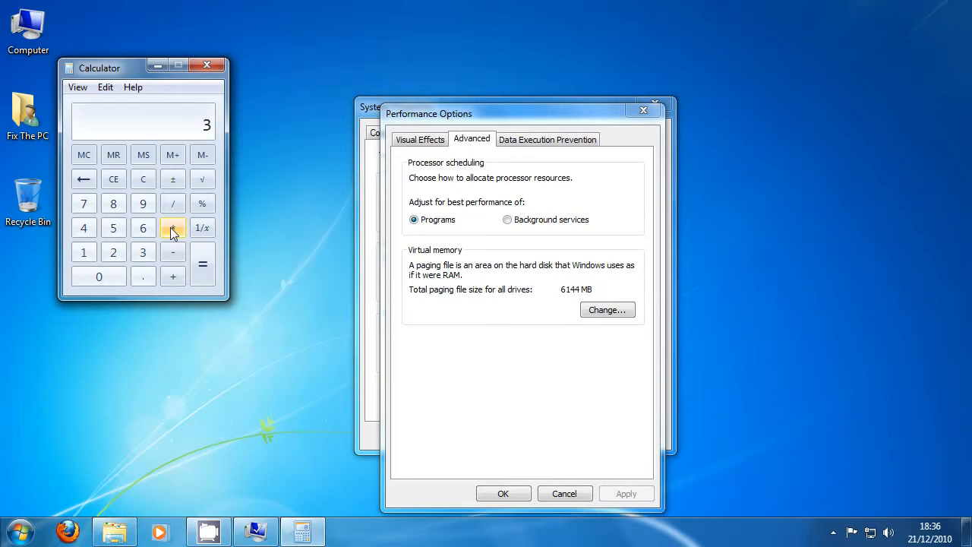
click(173, 233)
click(90, 256)
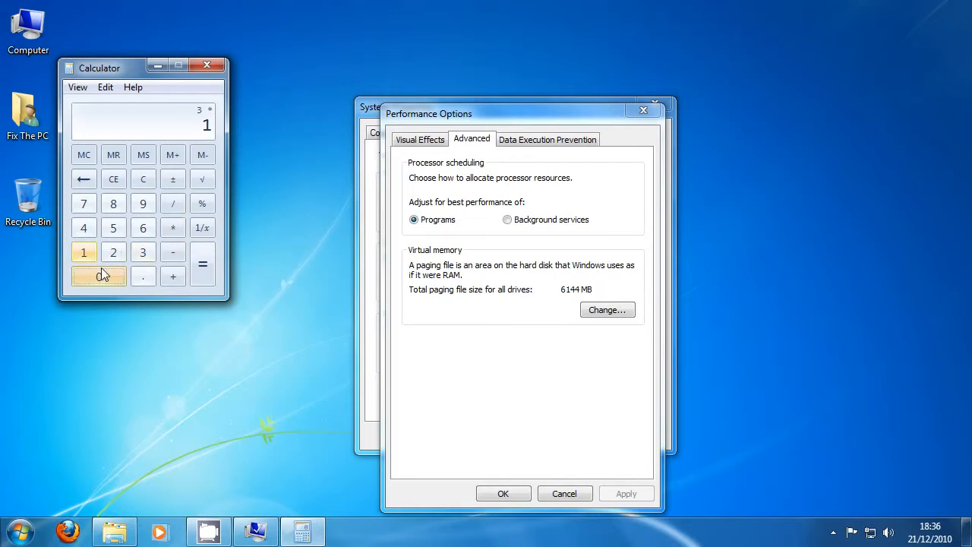
click(101, 275)
text(24)
key(Return)
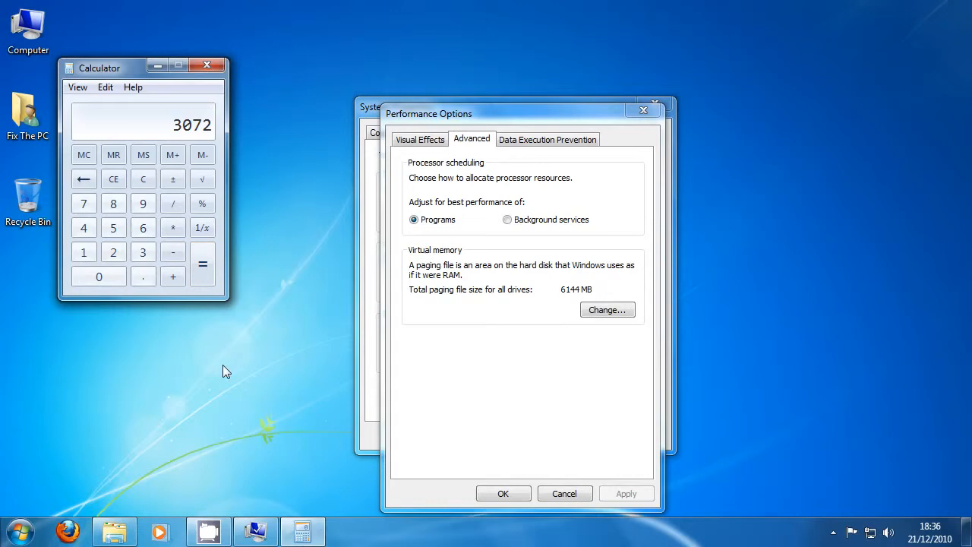
Step: Open the virtual memory settings and switch drive C: to a system managed size and back to a custom size
click(606, 310)
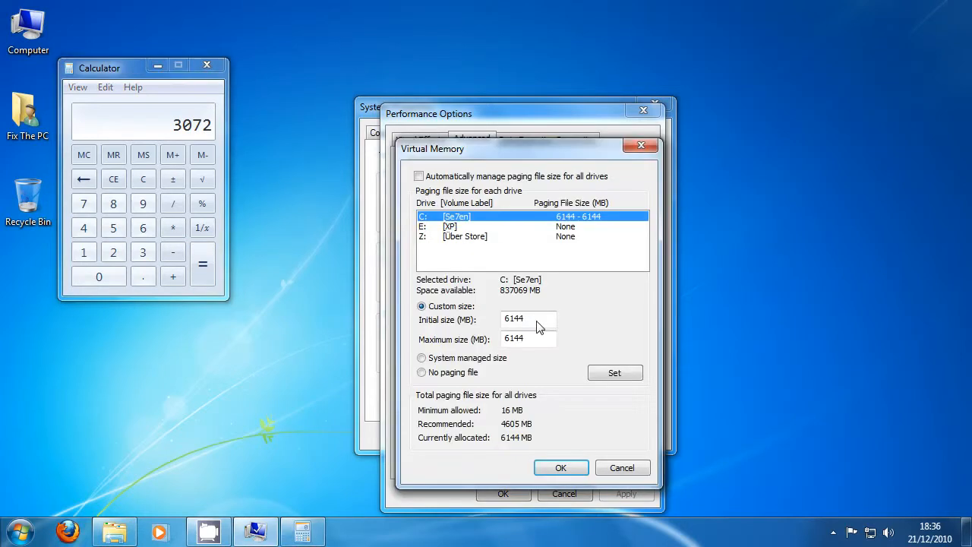
click(447, 360)
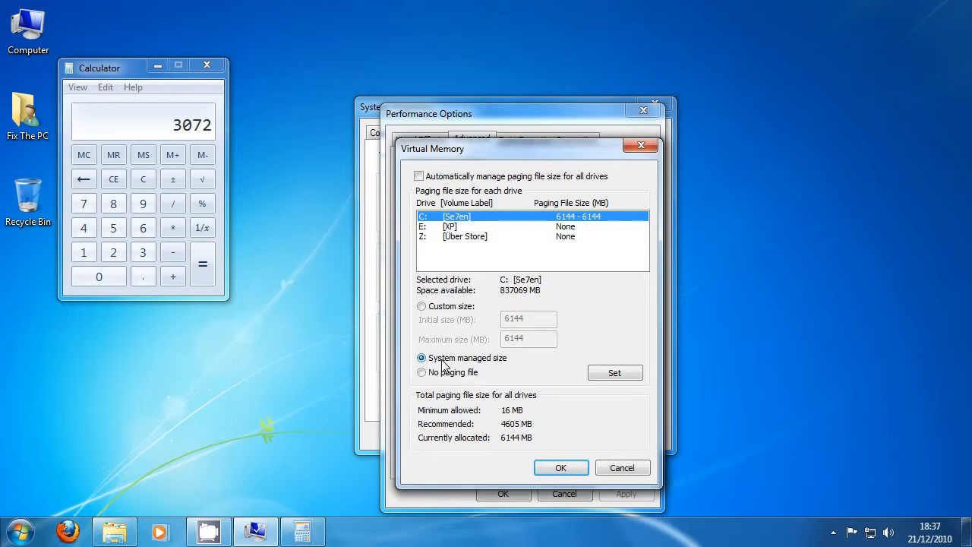
click(427, 307)
double_click(520, 320)
click(520, 321)
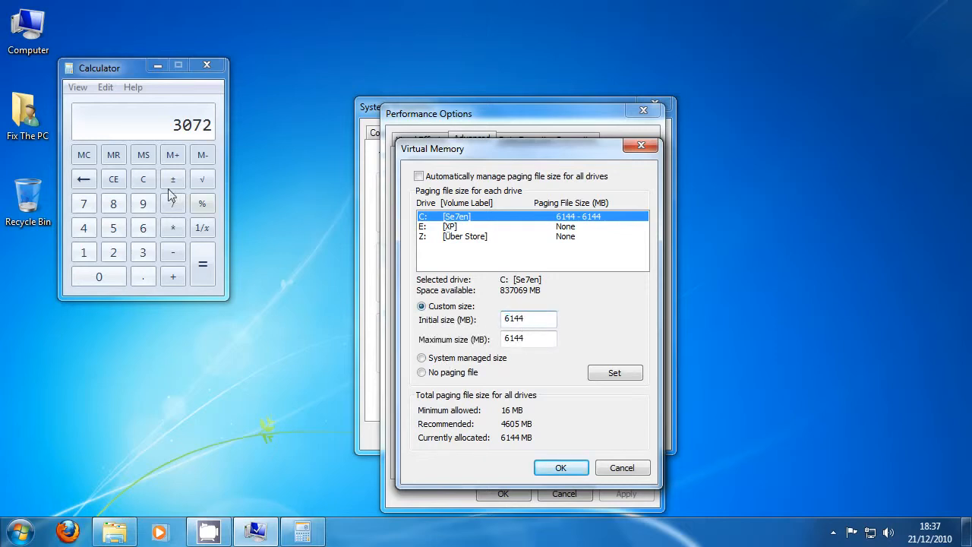
Step: Multiply the calculated memory size in megabytes by 2 in Calculator
click(174, 229)
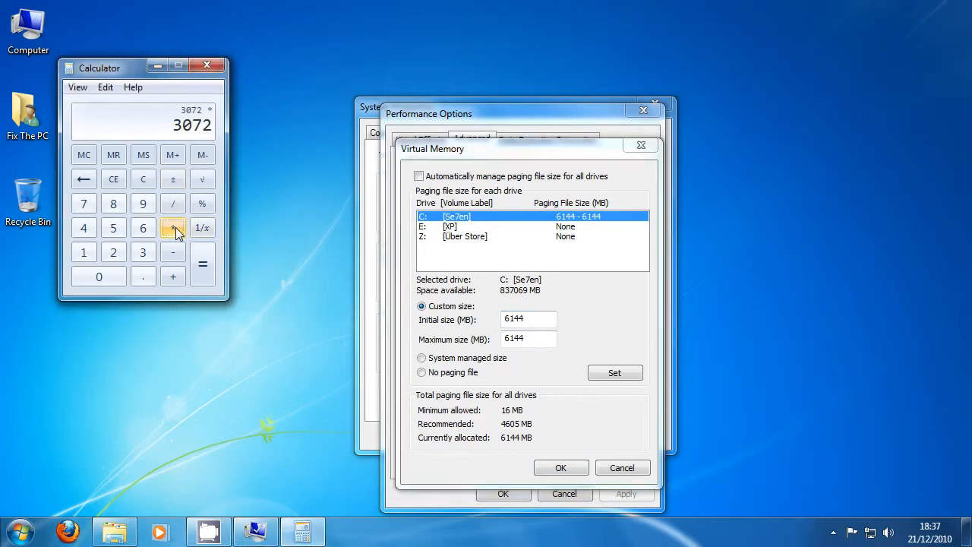
click(115, 255)
click(199, 277)
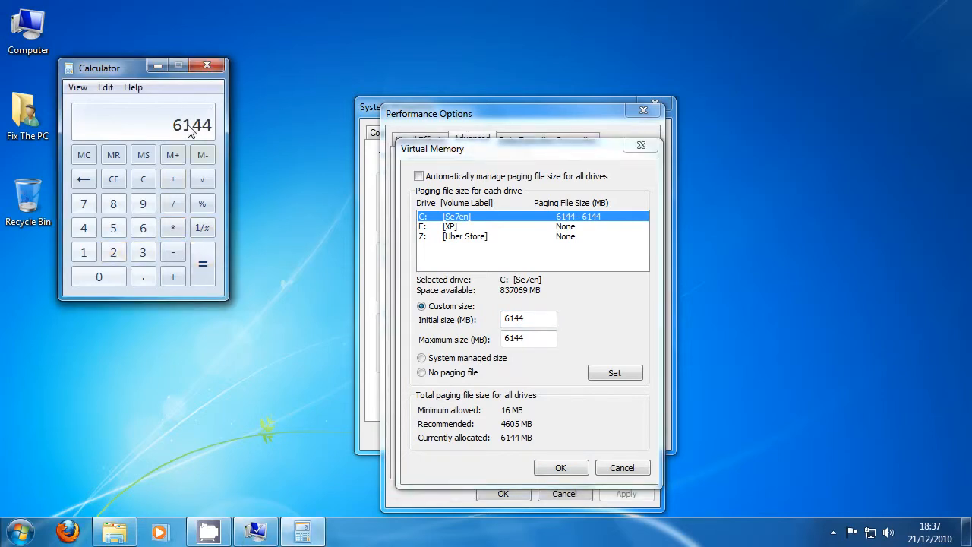
Step: Clear the calculation and multiply 4096 by 2 to work out the paging file size for 4 GB of memory
click(142, 179)
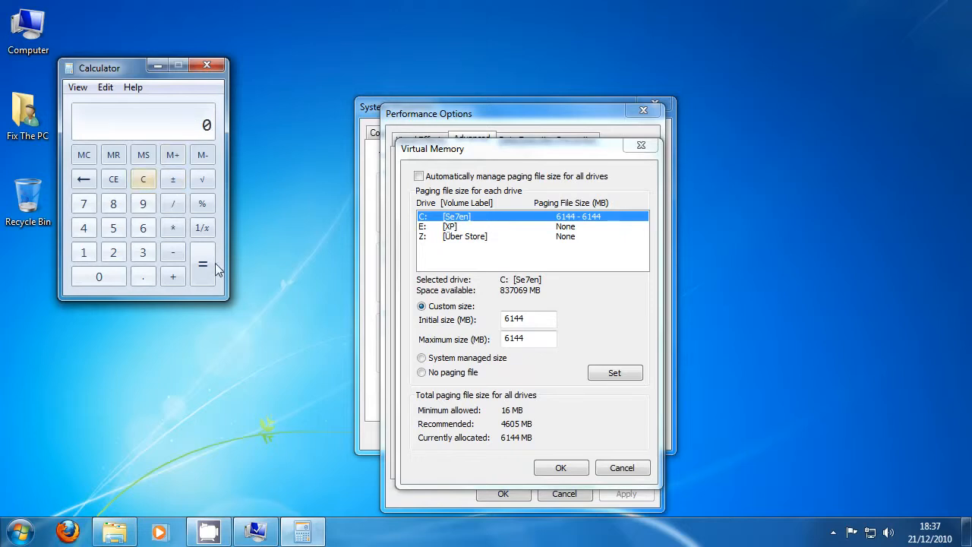
click(86, 231)
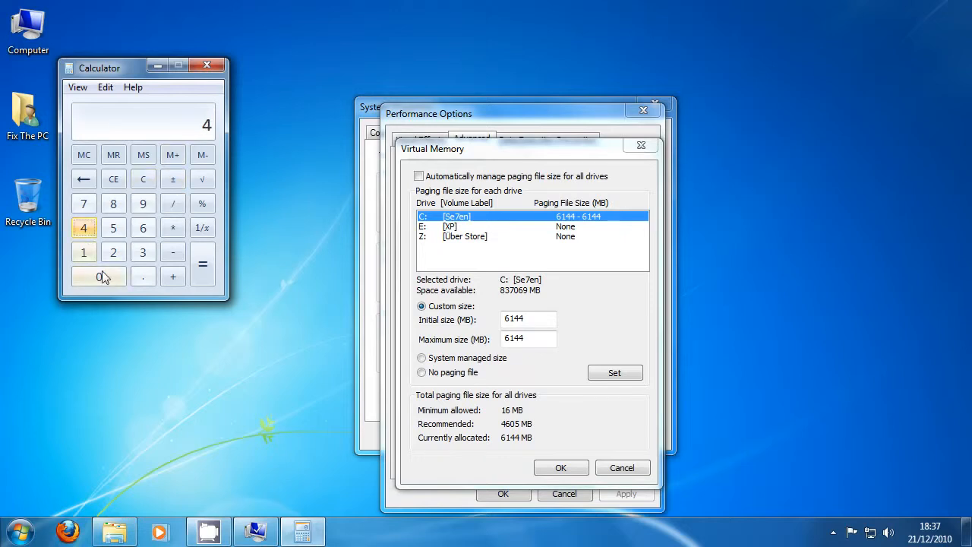
click(103, 278)
click(144, 205)
click(143, 228)
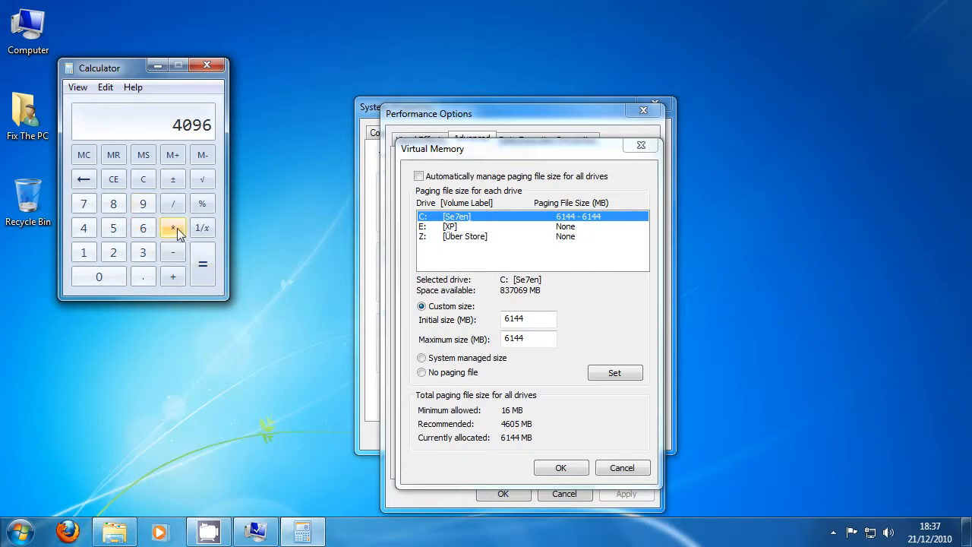
click(174, 229)
click(113, 252)
click(195, 264)
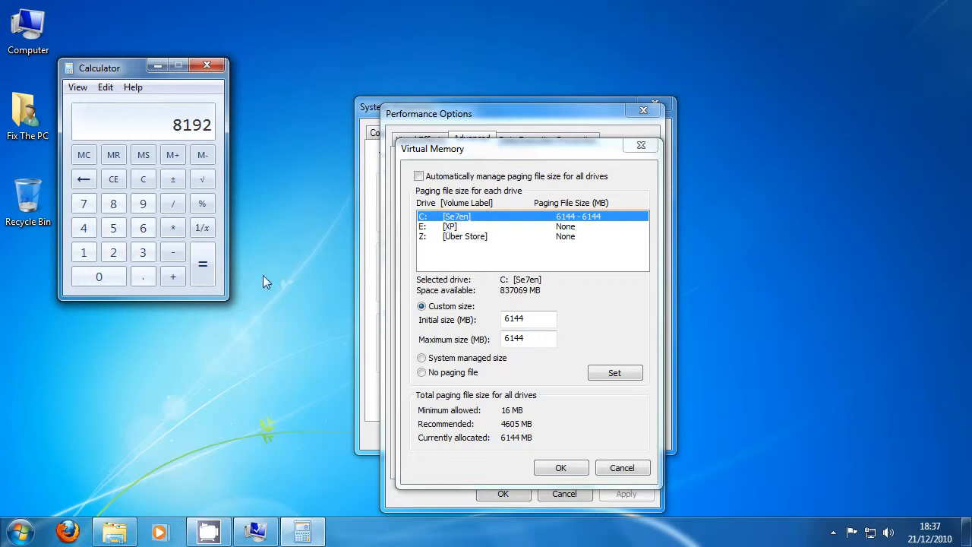
Step: Accept the custom paging file size for drive C:, confirm the performance and system property dialogs, and close Calculator
click(552, 352)
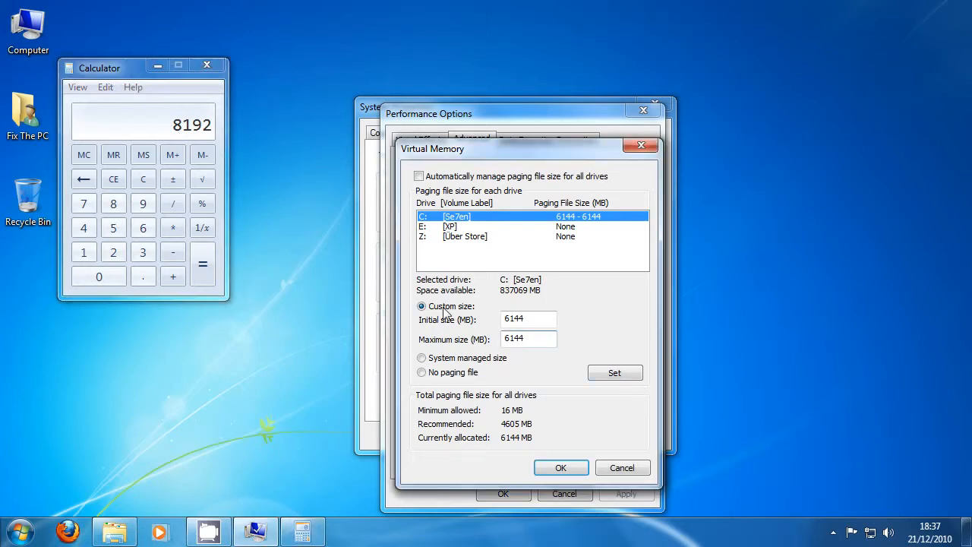
mouse_move(502, 337)
mouse_down()
mouse_move(532, 325)
mouse_move(538, 338)
mouse_move(495, 339)
mouse_up()
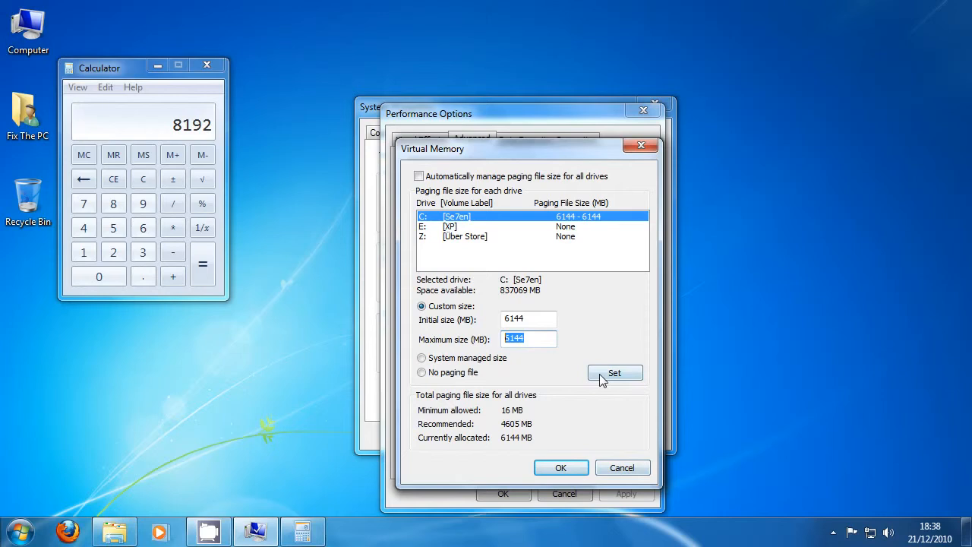
click(560, 468)
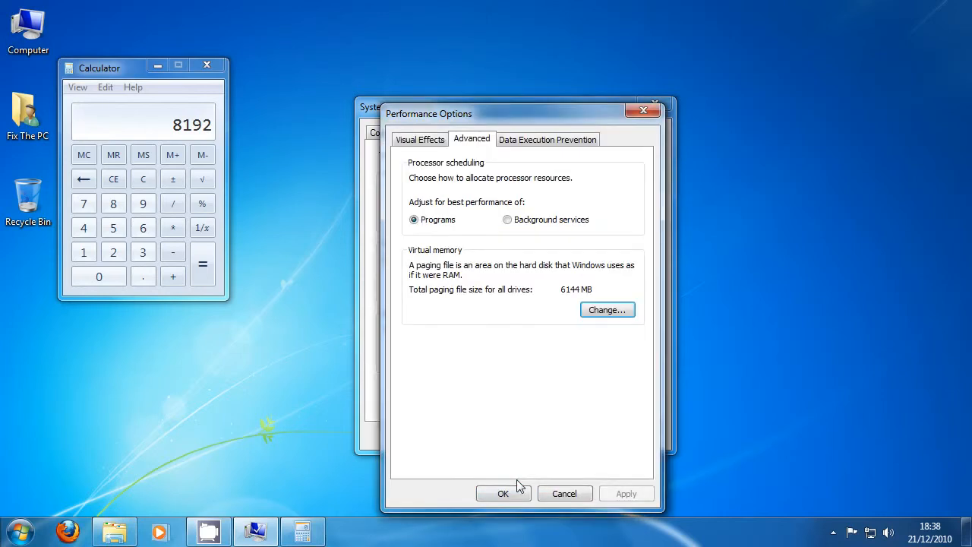
click(517, 489)
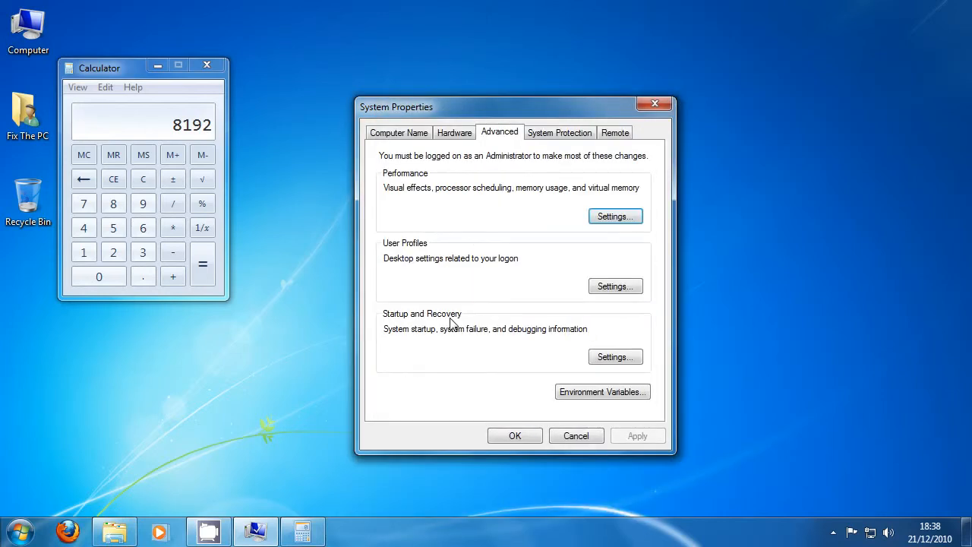
click(530, 436)
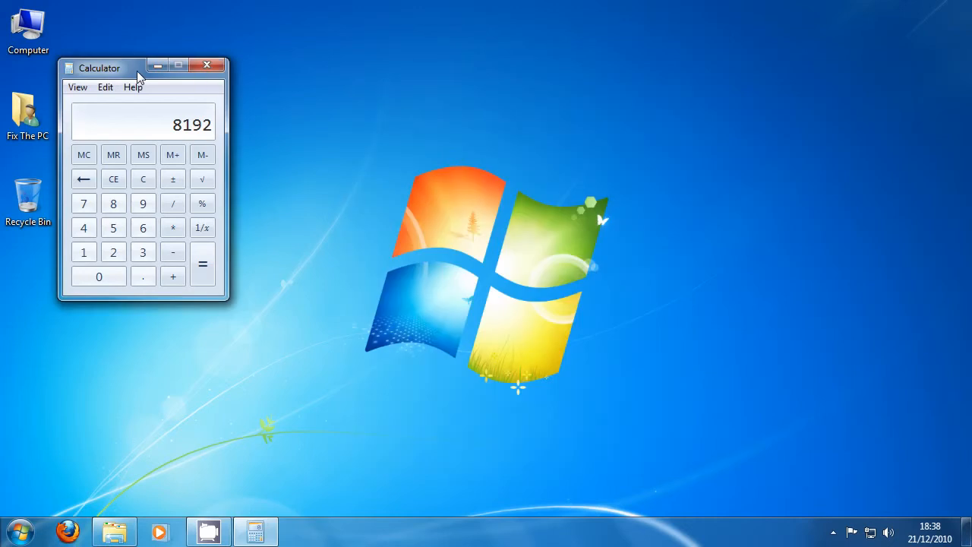
key(alt+F4)
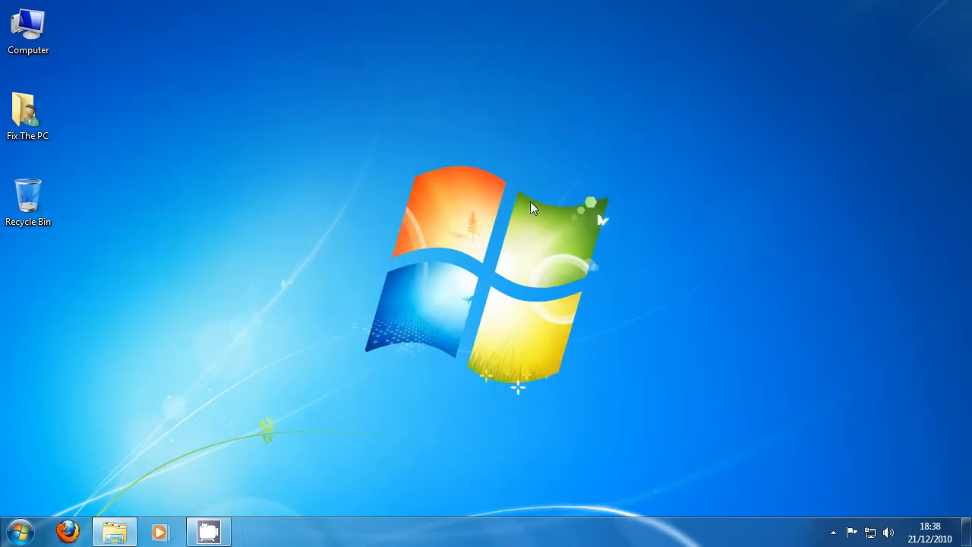